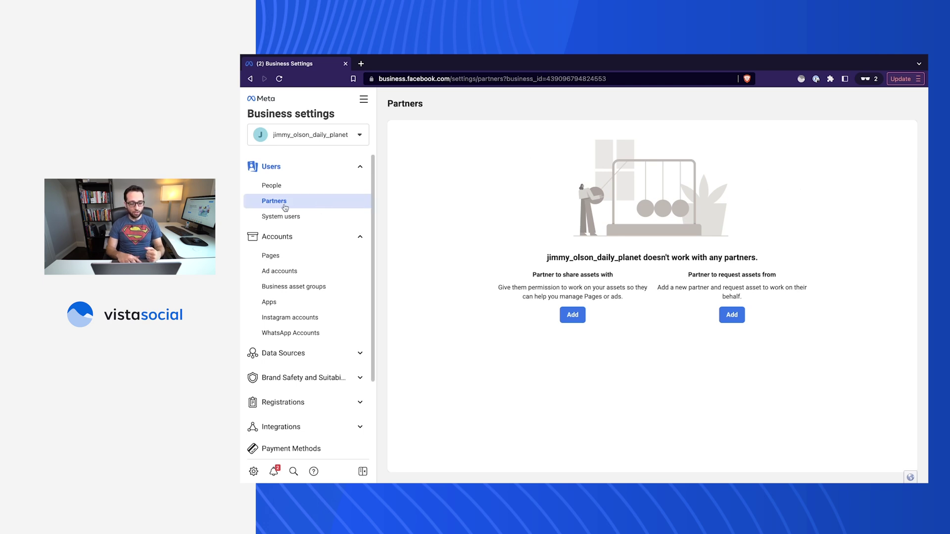
# Begin sharing assets with partner RKA Consulting Corp by entering its business ID
pyautogui.click(572, 319)
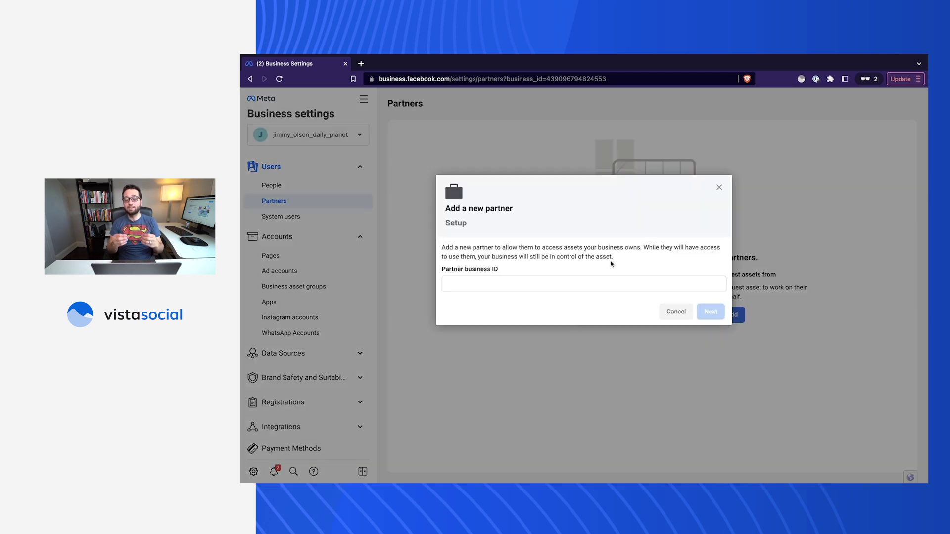
pyautogui.click(569, 284)
pyautogui.hotkey('ctrl', 'v')
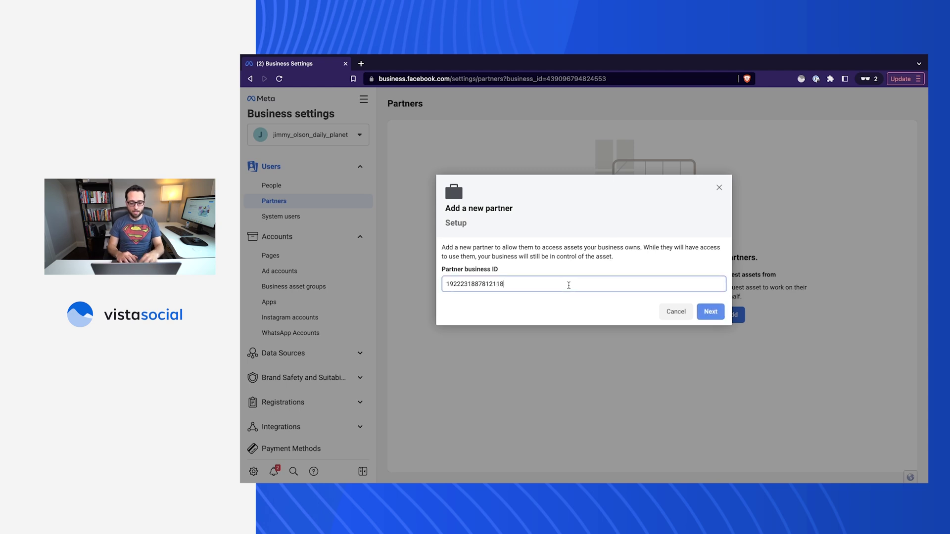
pyautogui.click(711, 312)
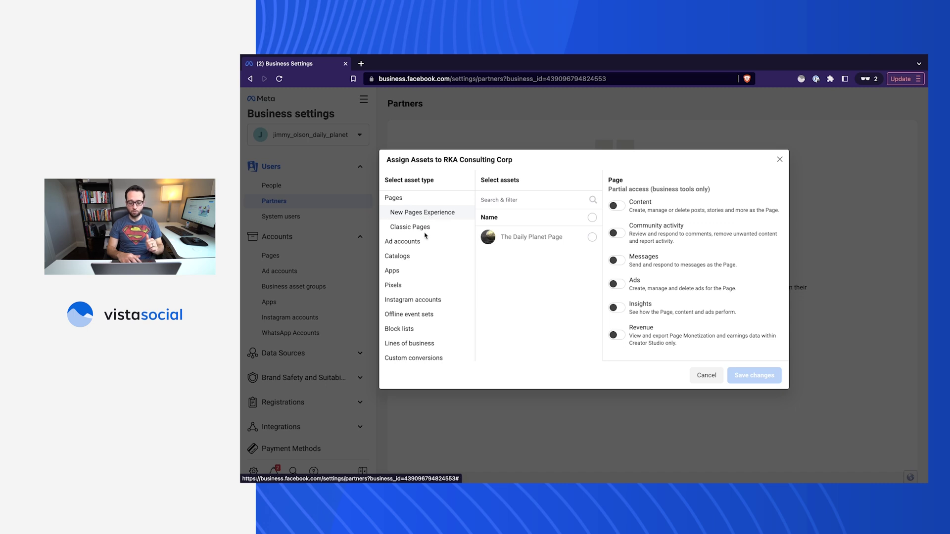
# Share The Daily Planet Page with business tools, Facebook access and Revenue permission
pyautogui.click(592, 238)
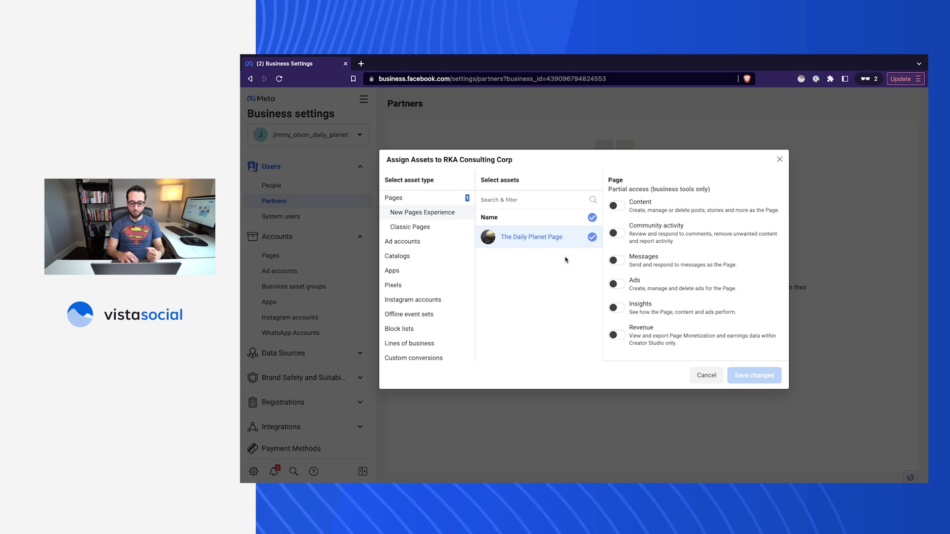
pyautogui.scroll(-3, 640, 290)
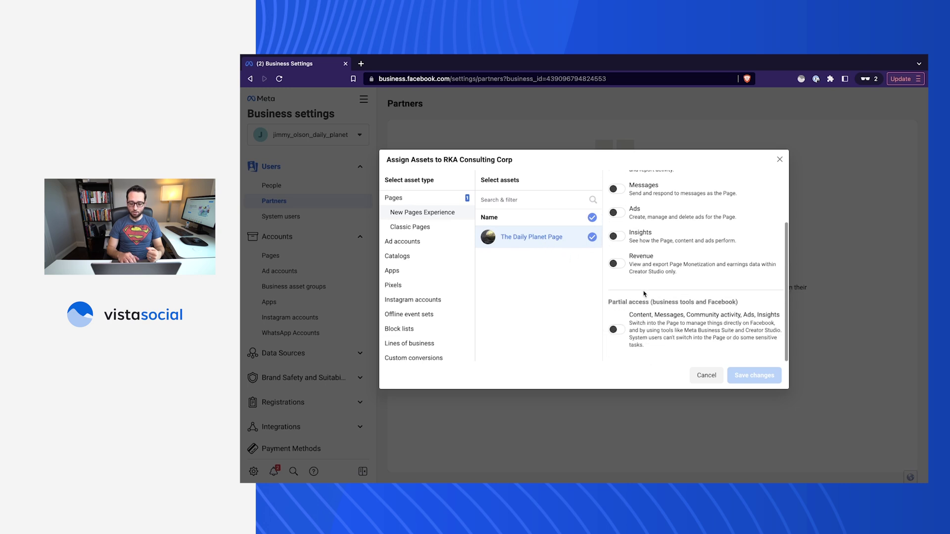
pyautogui.click(616, 329)
pyautogui.scroll(2, 642, 305)
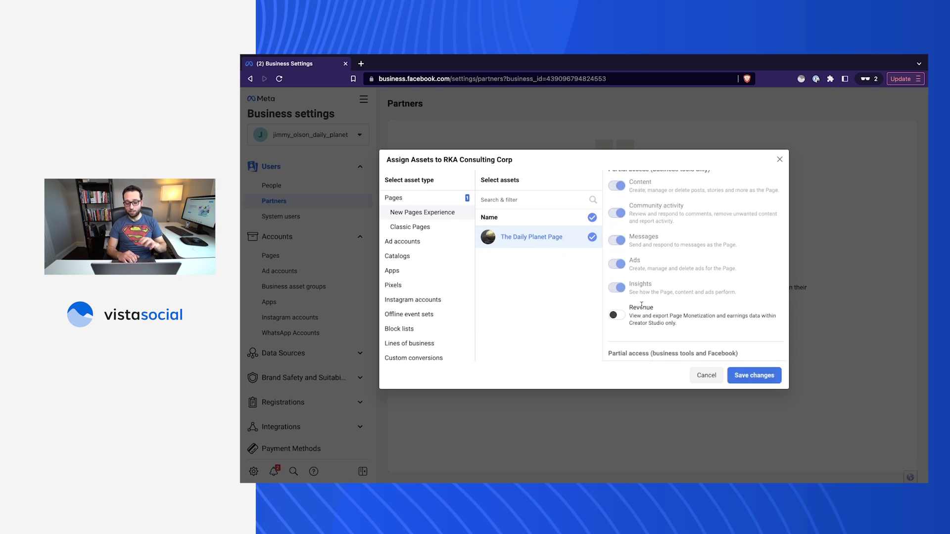
pyautogui.scroll(-2, 619, 280)
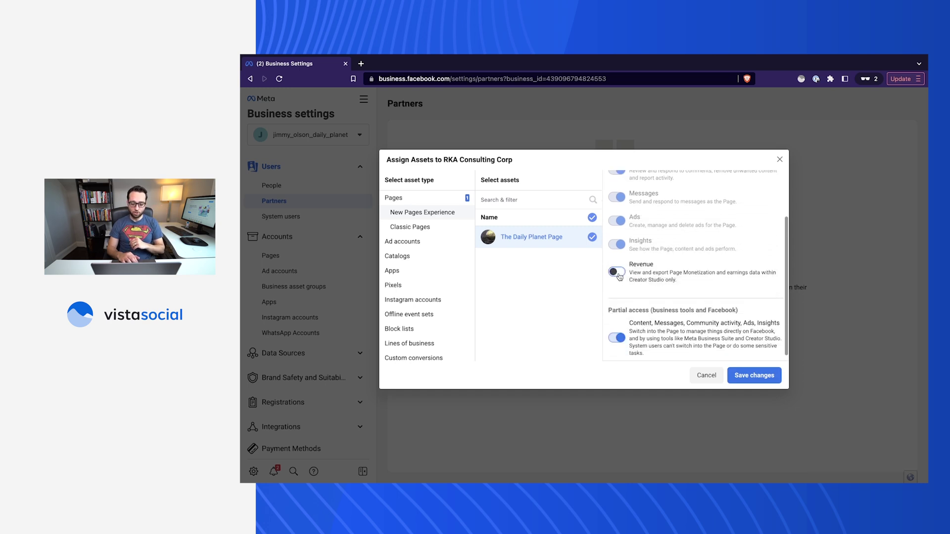
pyautogui.click(617, 272)
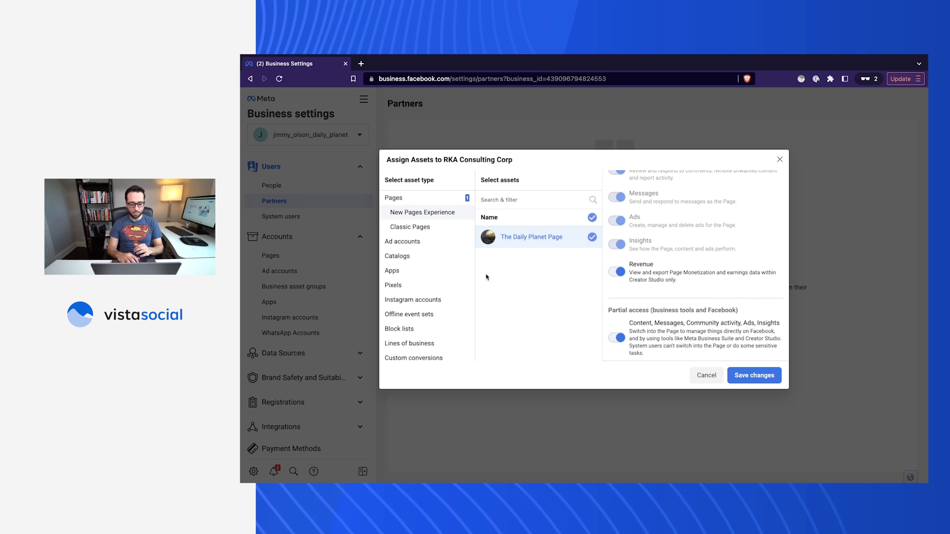
# Share the Daily Planet Instagram account with Content and Insights access, then save the partner's assets
pyautogui.click(424, 301)
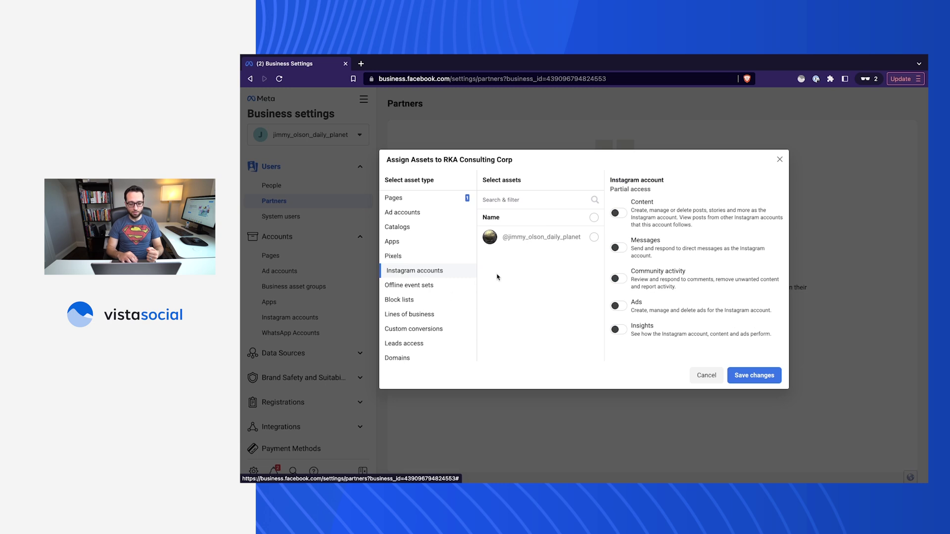
pyautogui.click(593, 241)
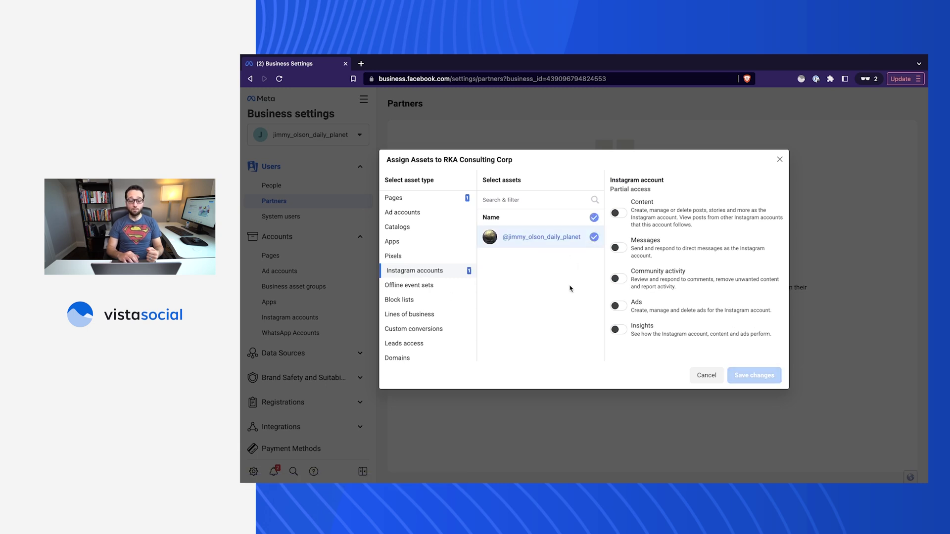
pyautogui.click(621, 215)
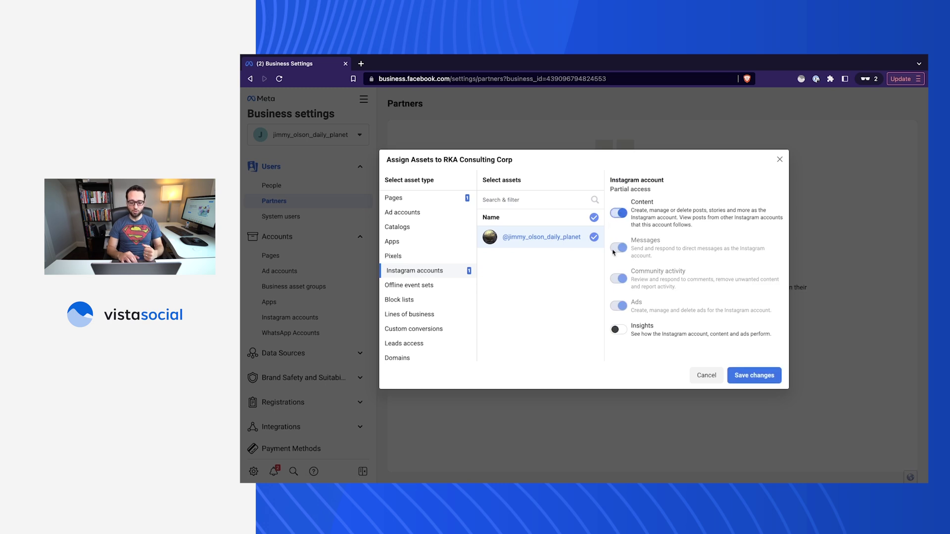
pyautogui.click(619, 330)
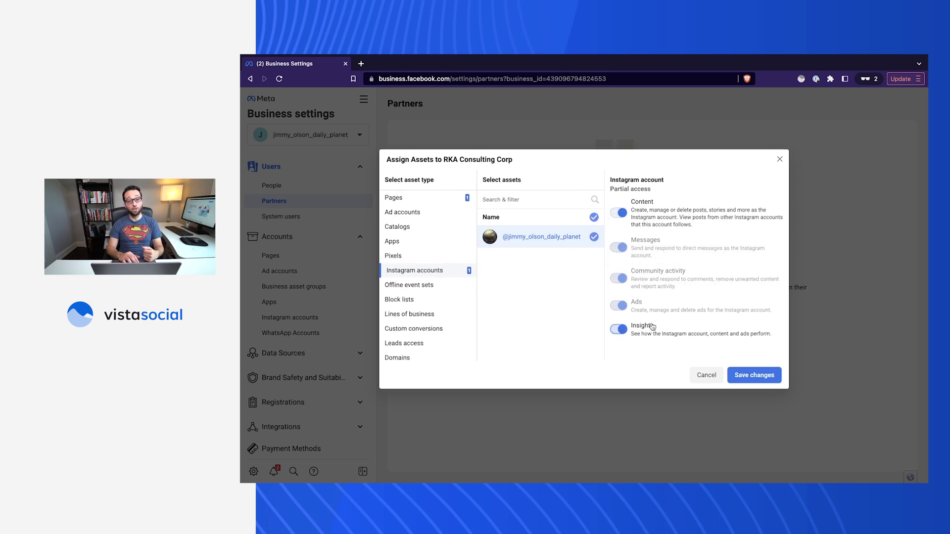
pyautogui.click(754, 375)
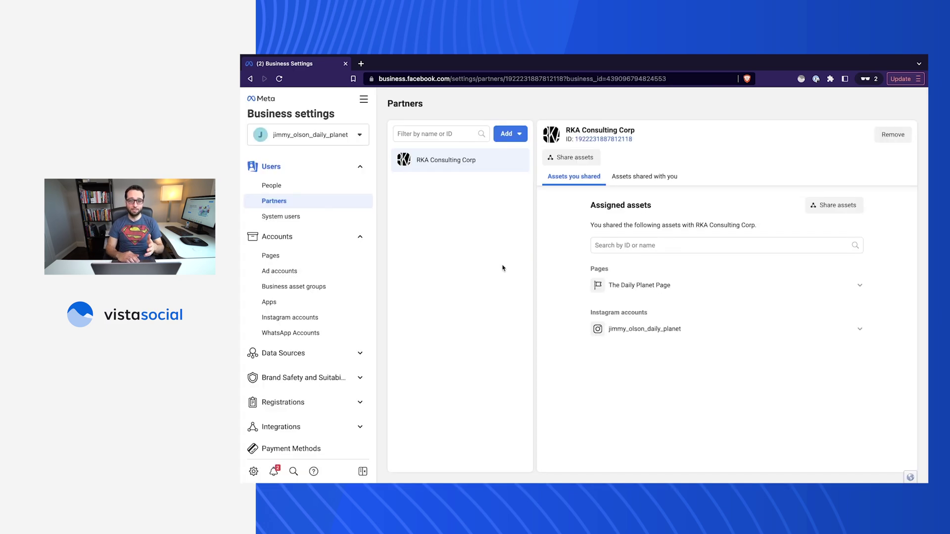
pyautogui.hotkey('ctrl', 'Left')
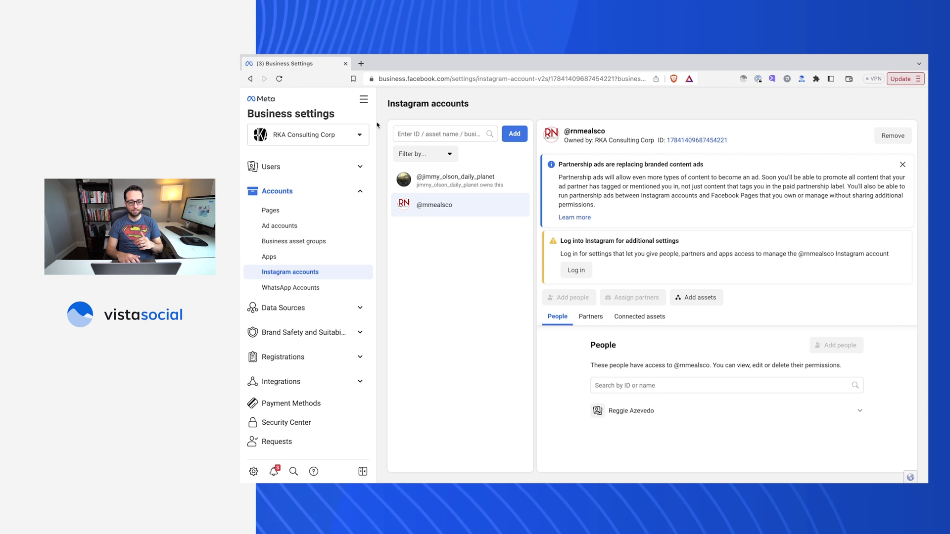
# Review the access details for The Daily Planet Page and the client's Instagram account
pyautogui.click(286, 211)
pyautogui.click(419, 257)
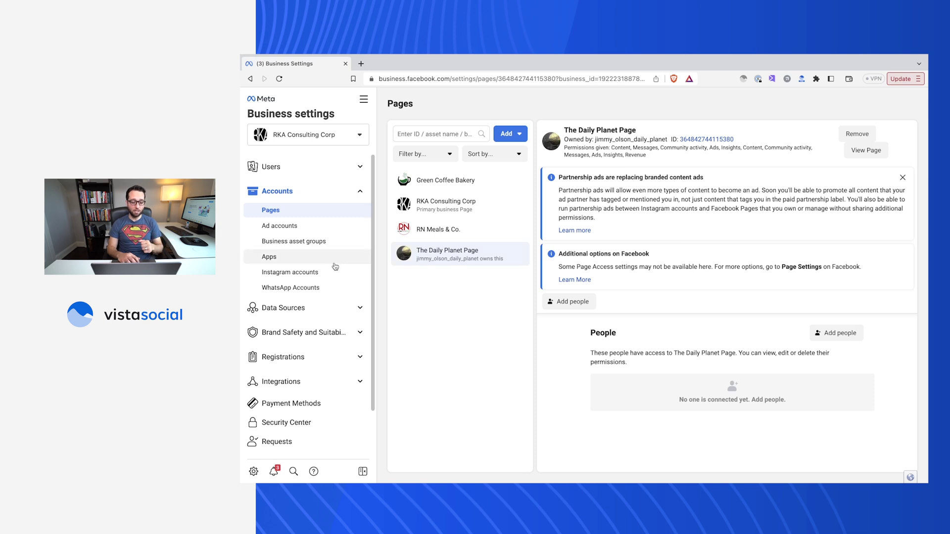
pyautogui.click(290, 272)
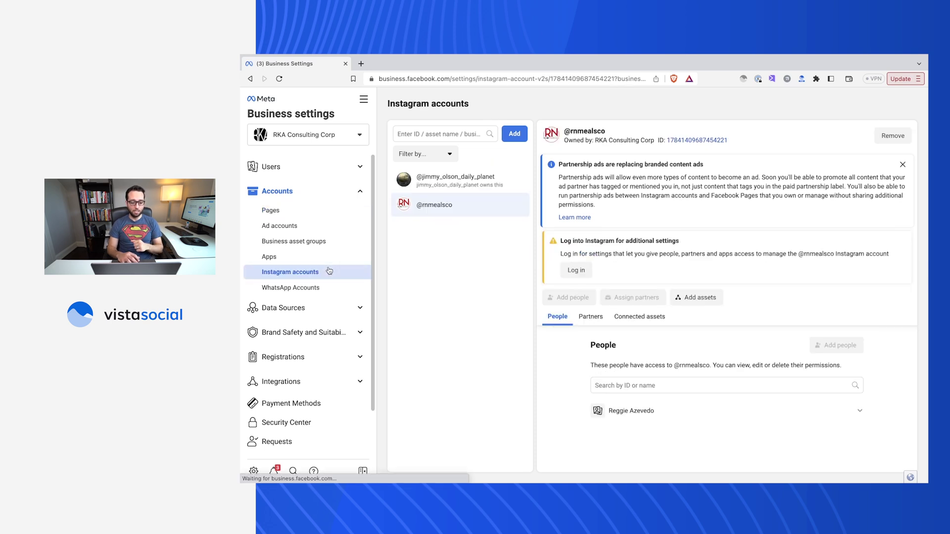
pyautogui.click(453, 187)
# Assign the team member Content, Ads and Insights access on the Daily Planet Instagram account
pyautogui.click(836, 293)
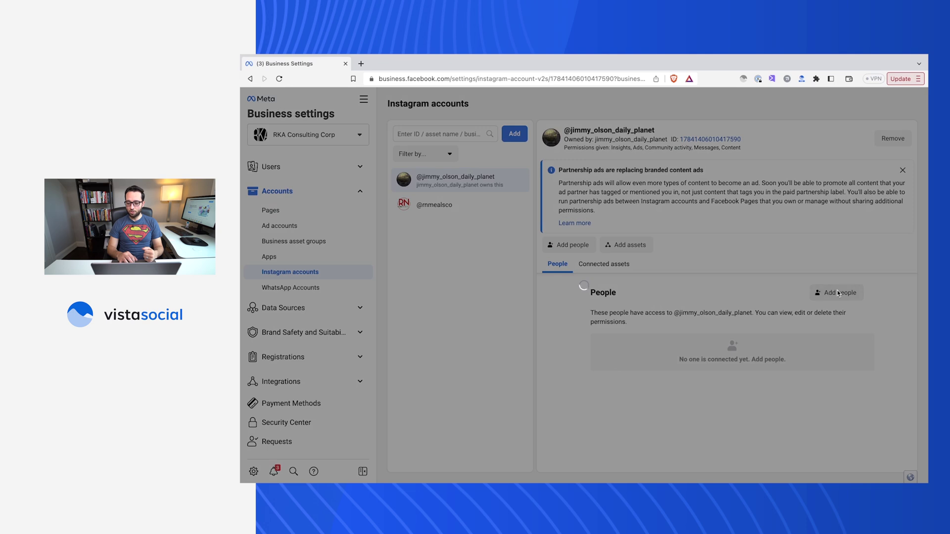
pyautogui.click(519, 223)
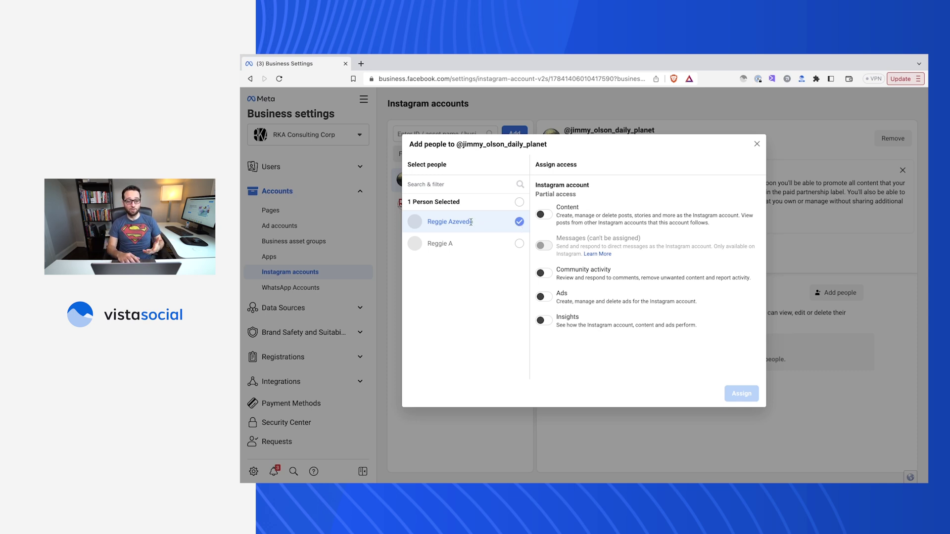
pyautogui.click(544, 215)
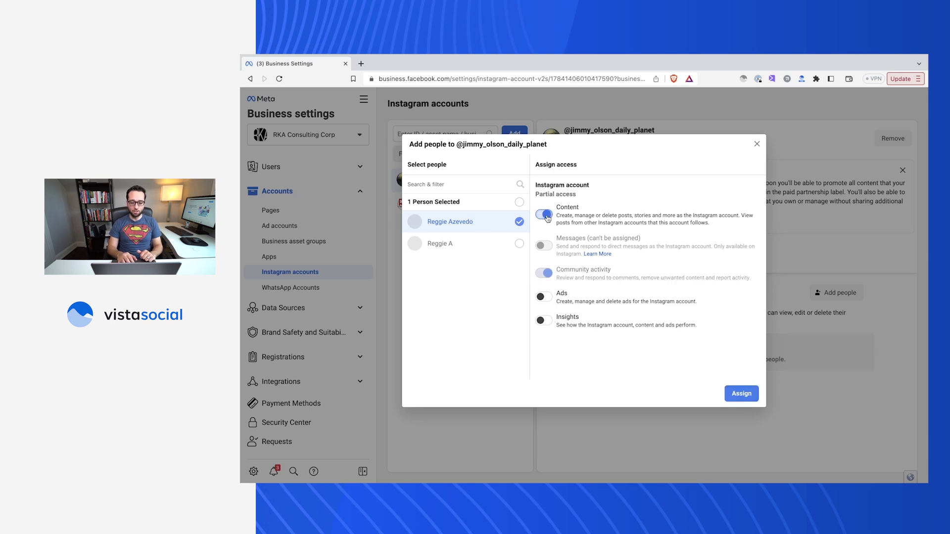
pyautogui.click(547, 298)
pyautogui.click(546, 321)
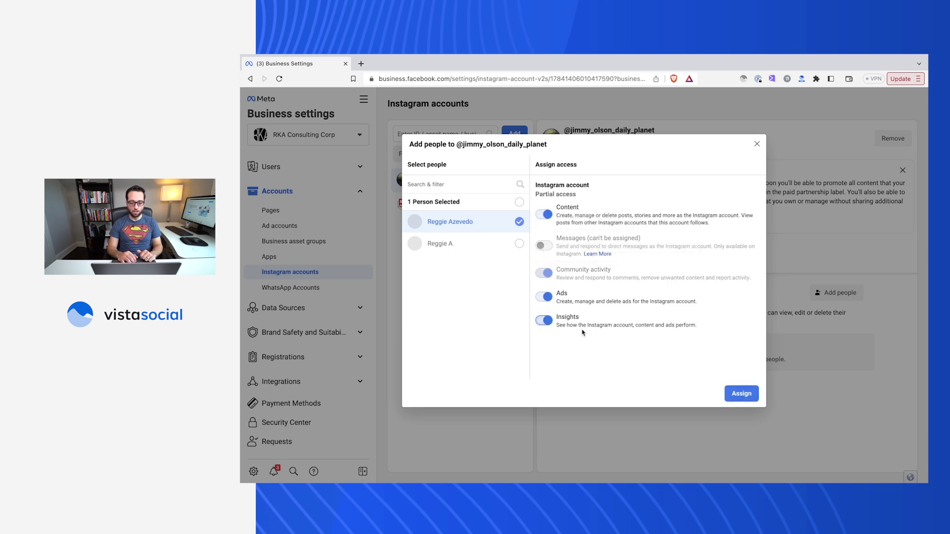
pyautogui.click(742, 394)
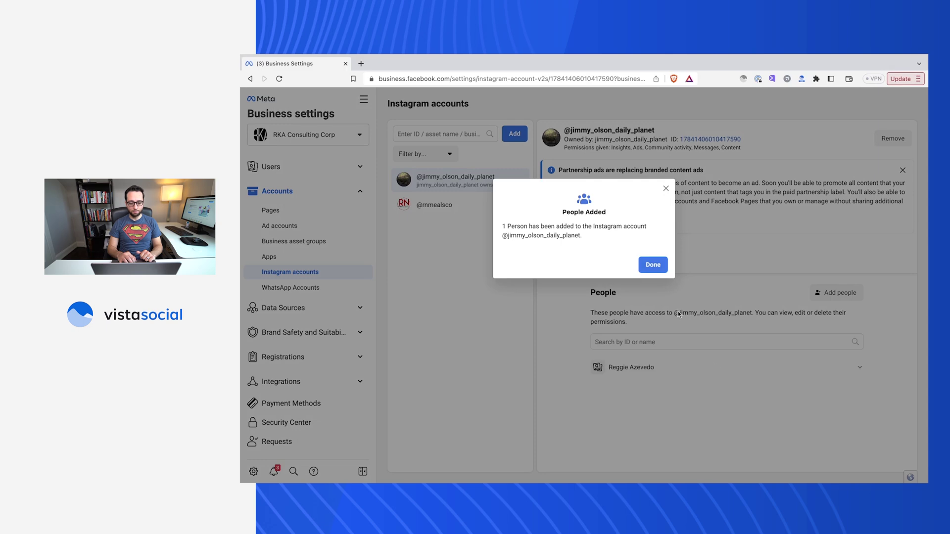
pyautogui.click(312, 210)
# Give the team member content, messaging, ads, insights and full Facebook access to The Daily Planet Page
pyautogui.click(836, 333)
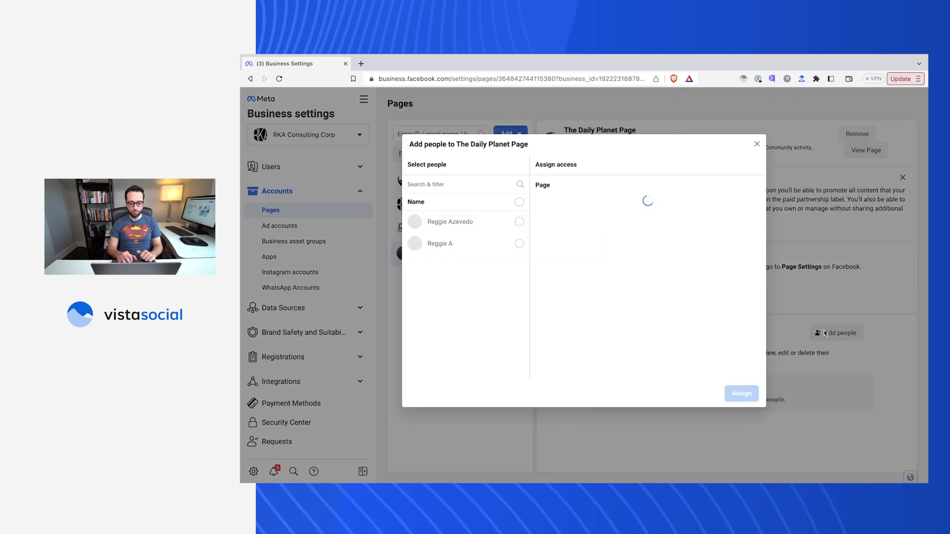
pyautogui.click(519, 222)
pyautogui.click(544, 210)
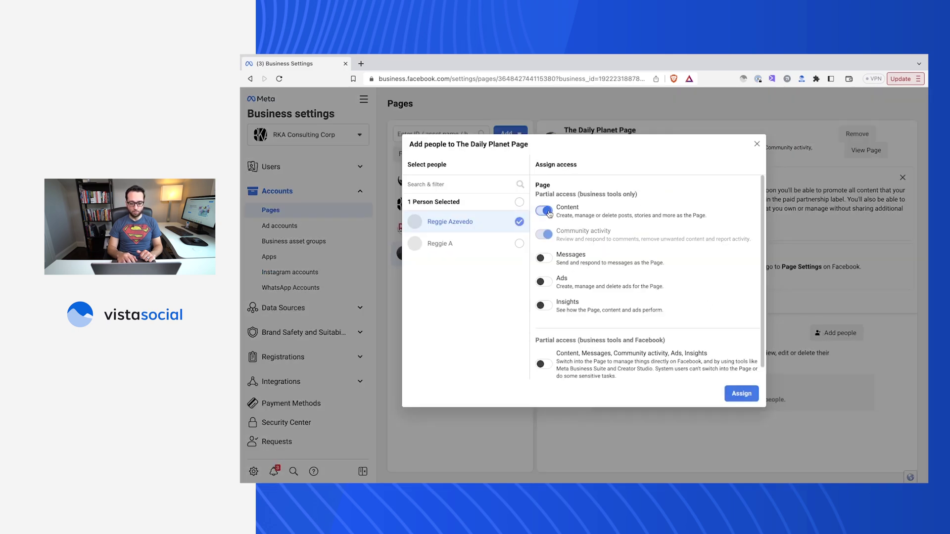
pyautogui.click(546, 260)
pyautogui.click(546, 283)
pyautogui.click(546, 307)
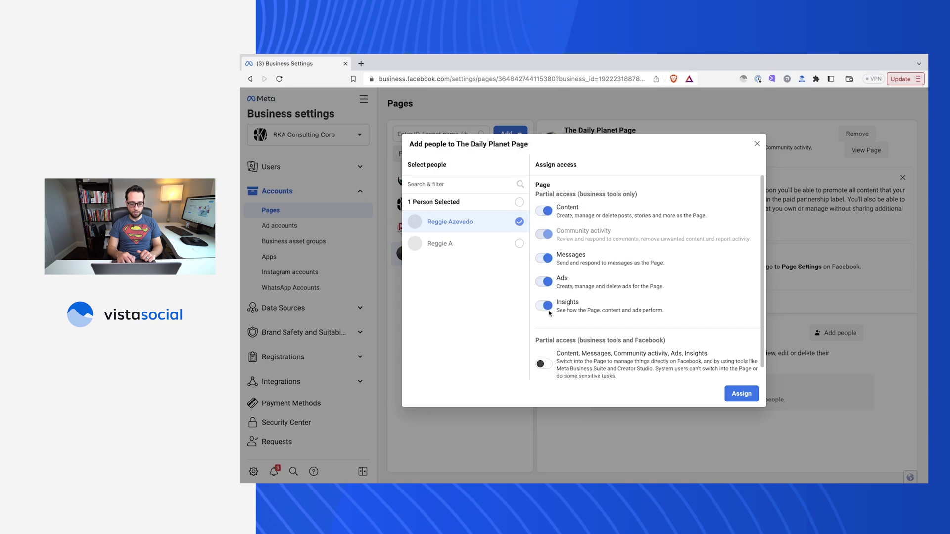
pyautogui.click(543, 364)
pyautogui.click(741, 394)
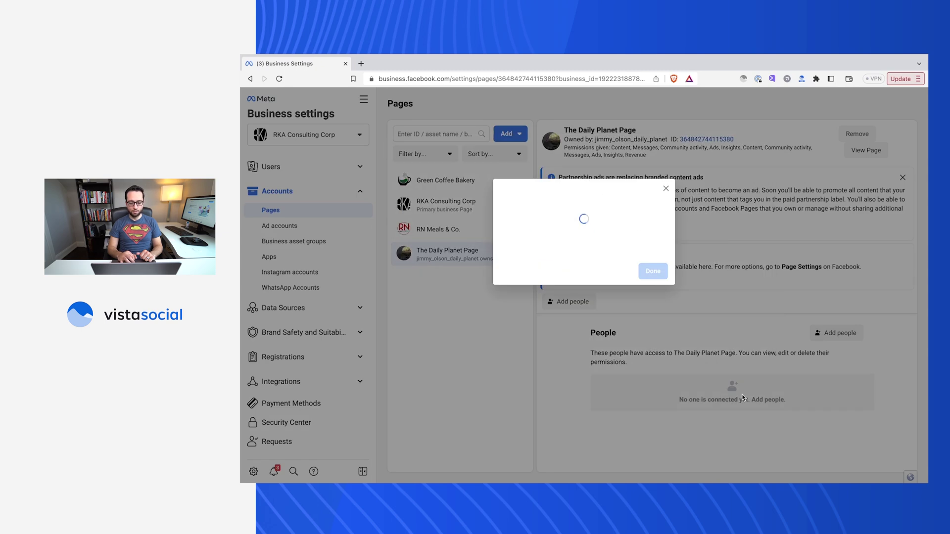
pyautogui.click(654, 271)
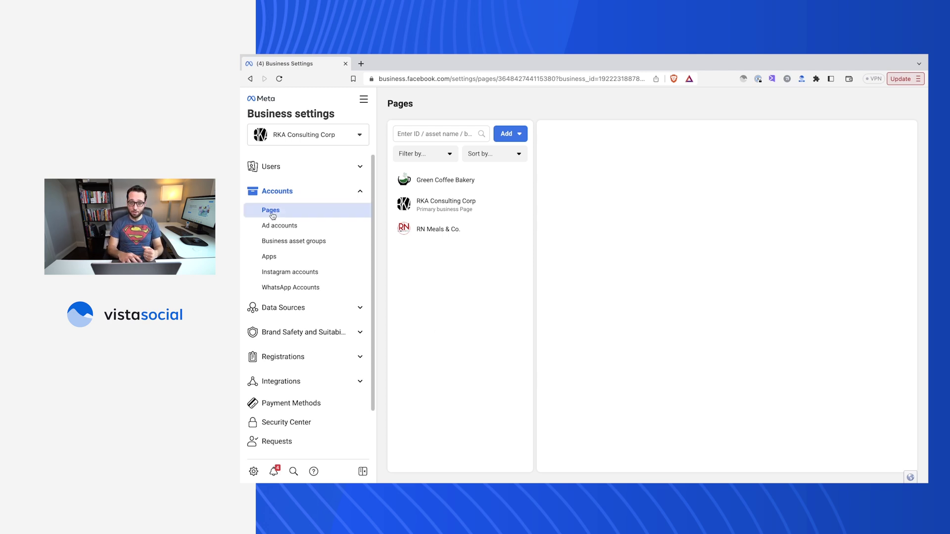
# Start a Page access request and select The Daily Planet Page by its pasted URL
pyautogui.click(510, 135)
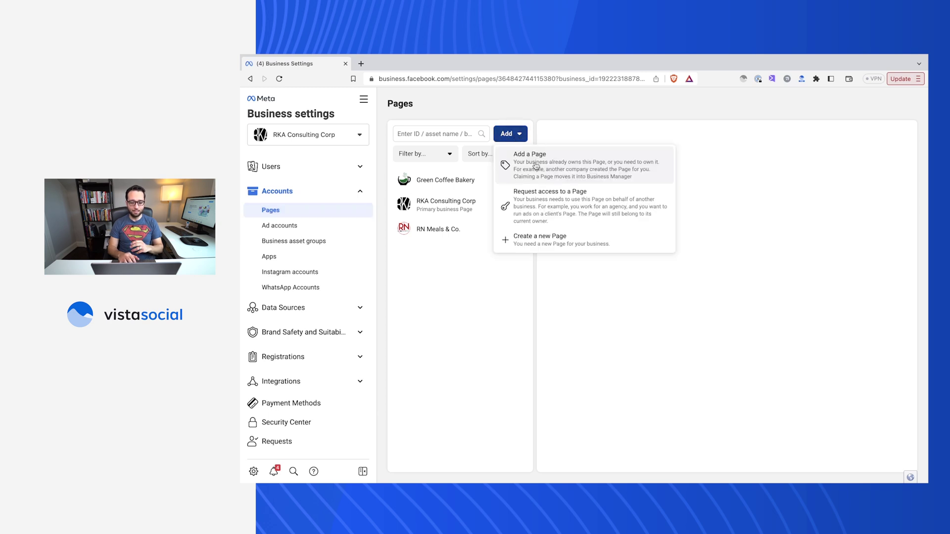
pyautogui.click(548, 206)
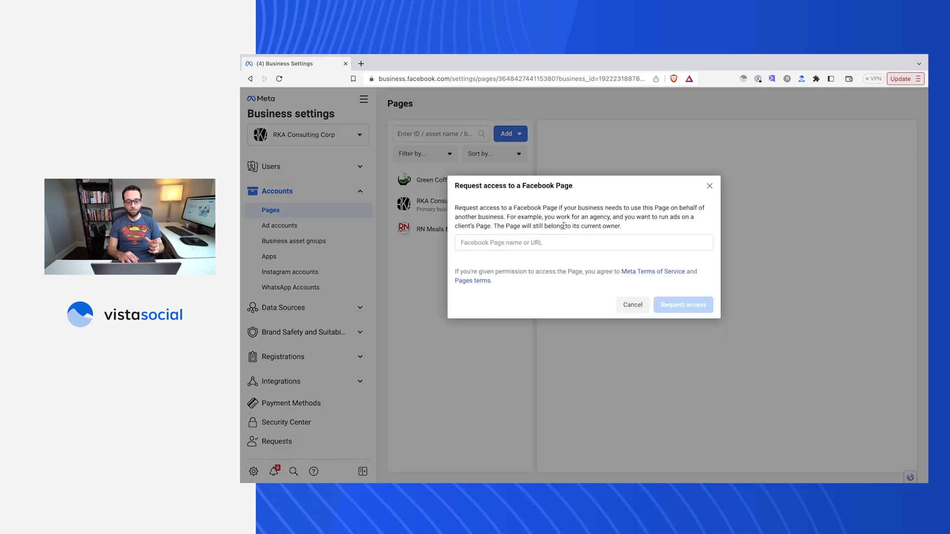
pyautogui.click(559, 241)
pyautogui.hotkey('ctrl', 'v')
pyautogui.click(551, 267)
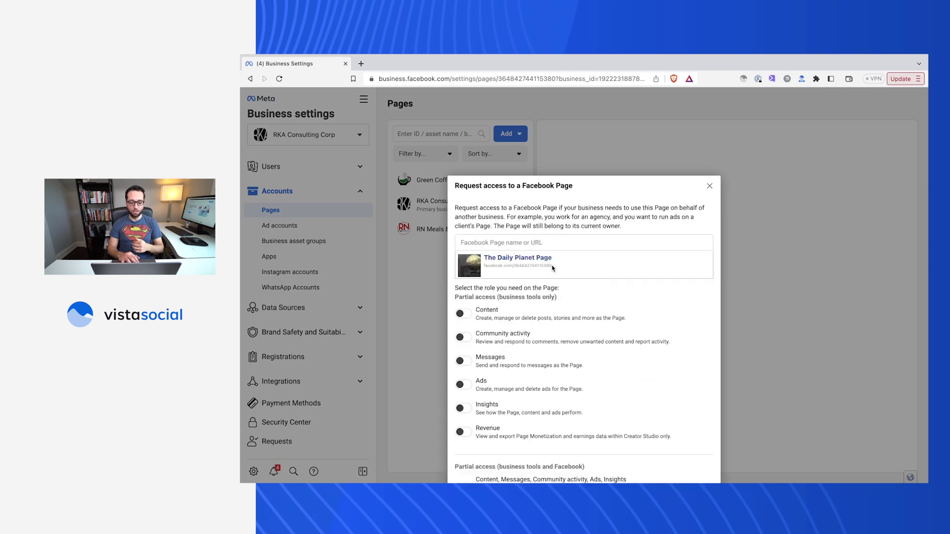
# Request revenue, content, ads and full Facebook access to the Page and send the request
pyautogui.scroll(-2, 618, 334)
pyautogui.click(463, 388)
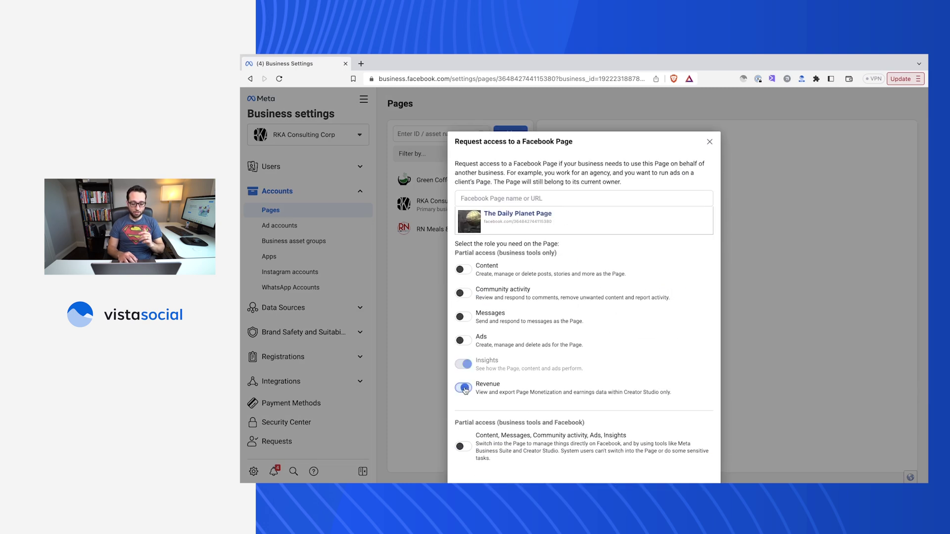
pyautogui.click(465, 269)
pyautogui.click(463, 340)
pyautogui.scroll(-2, 466, 396)
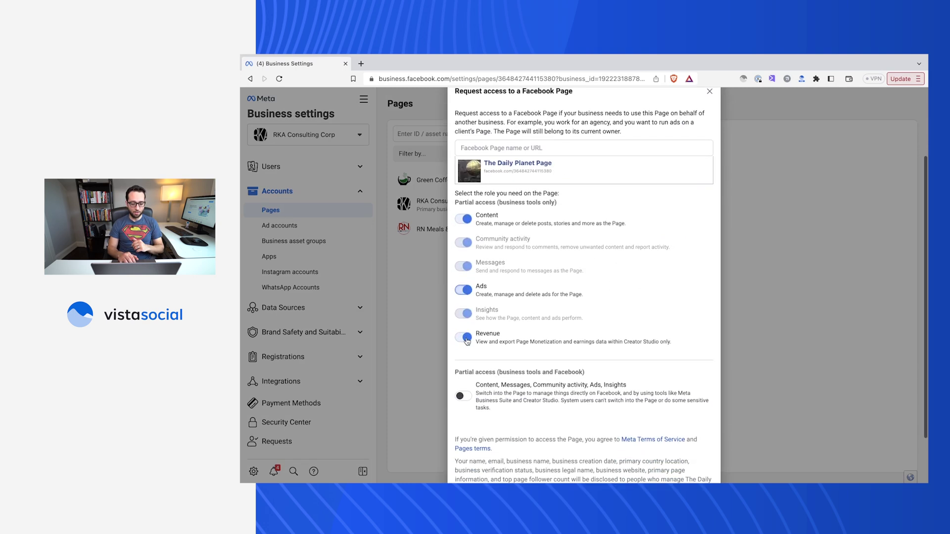
pyautogui.click(463, 393)
pyautogui.scroll(-2, 465, 395)
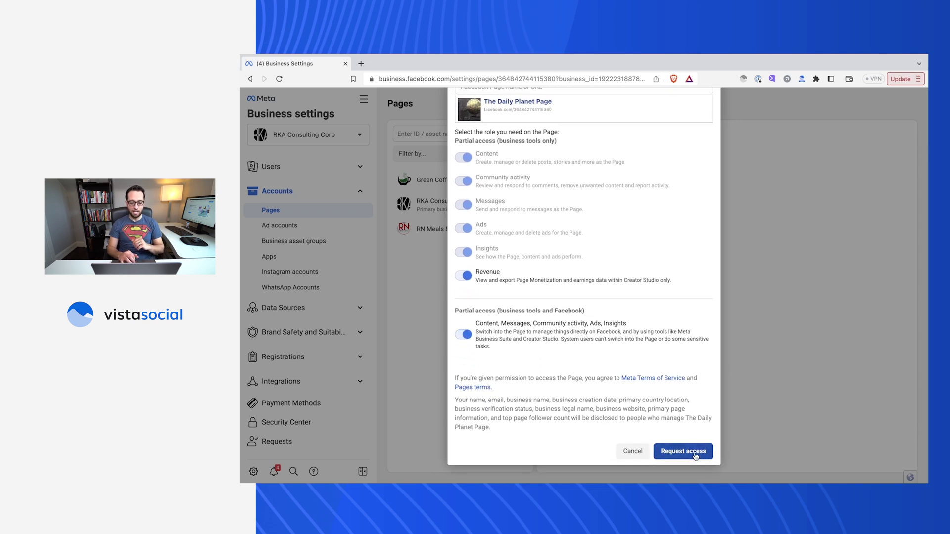
pyautogui.click(679, 451)
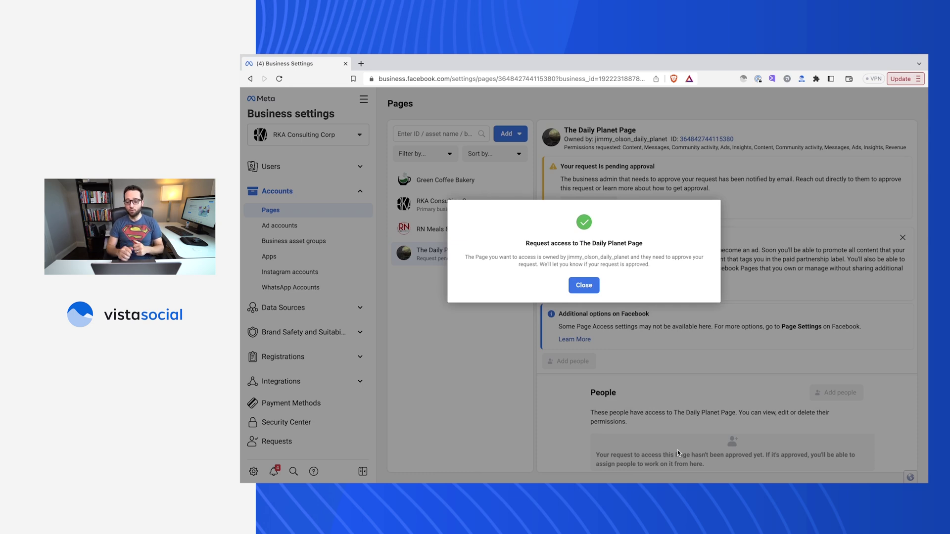
pyautogui.click(587, 291)
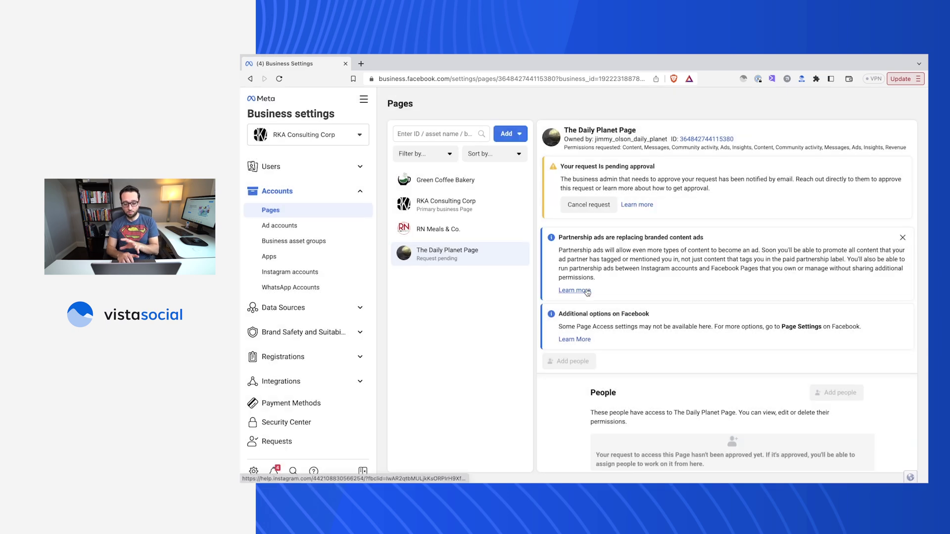
pyautogui.click(328, 277)
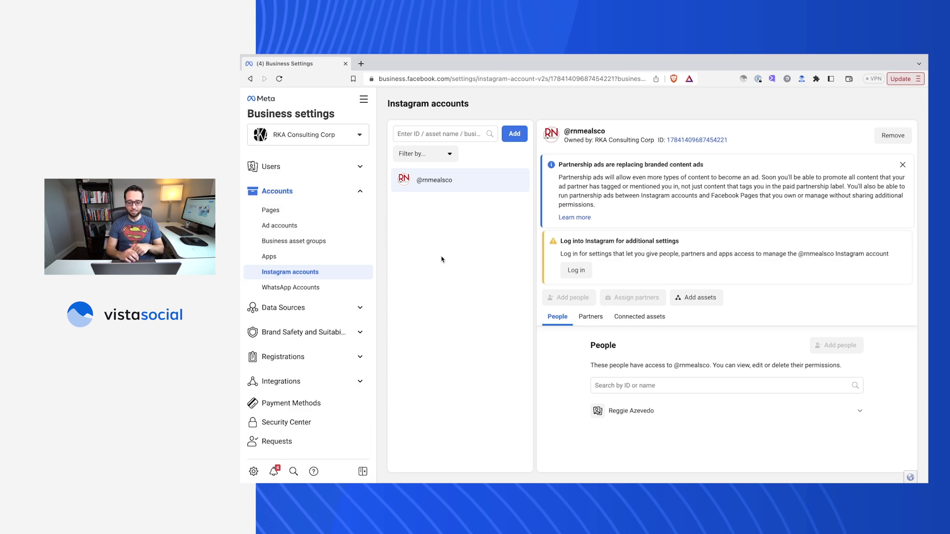
# Open the Add an Instagram account dialog to view its connect options
pyautogui.click(514, 134)
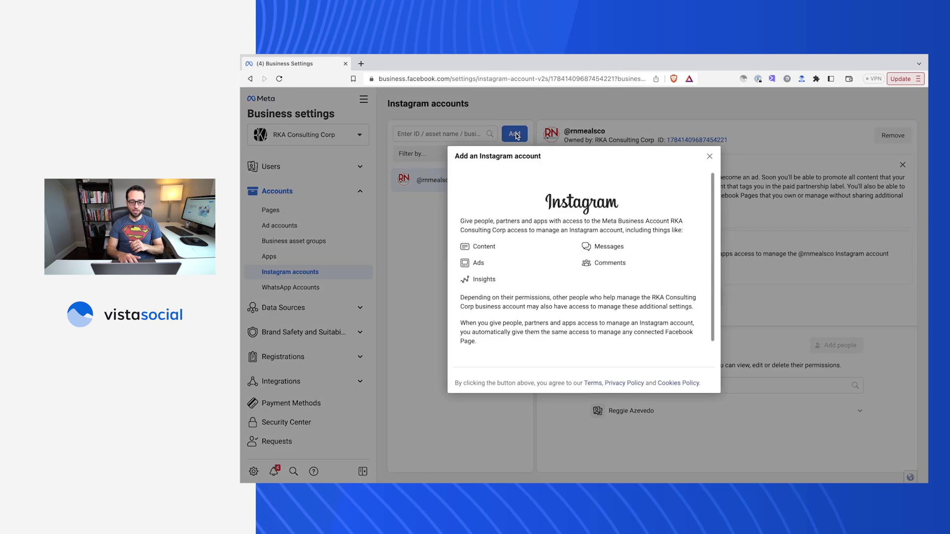
pyautogui.scroll(-1, 570, 262)
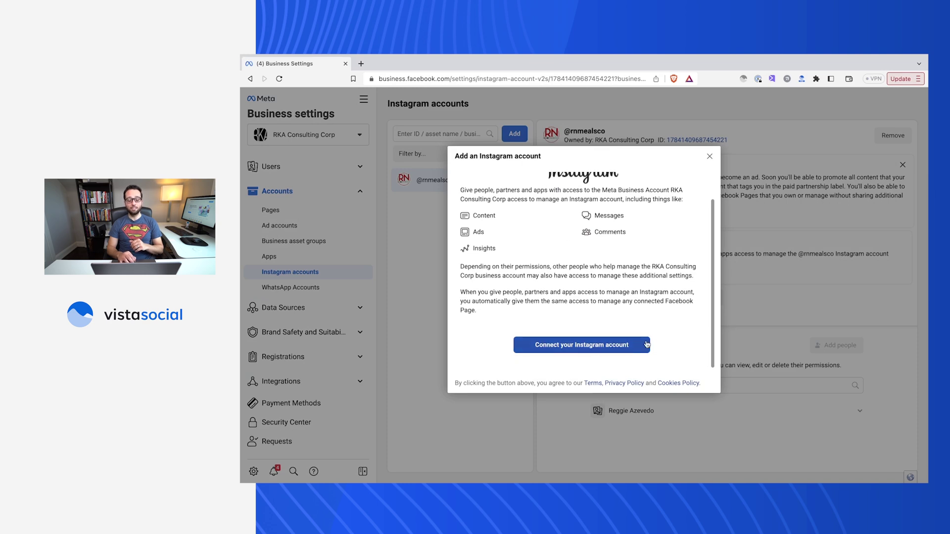